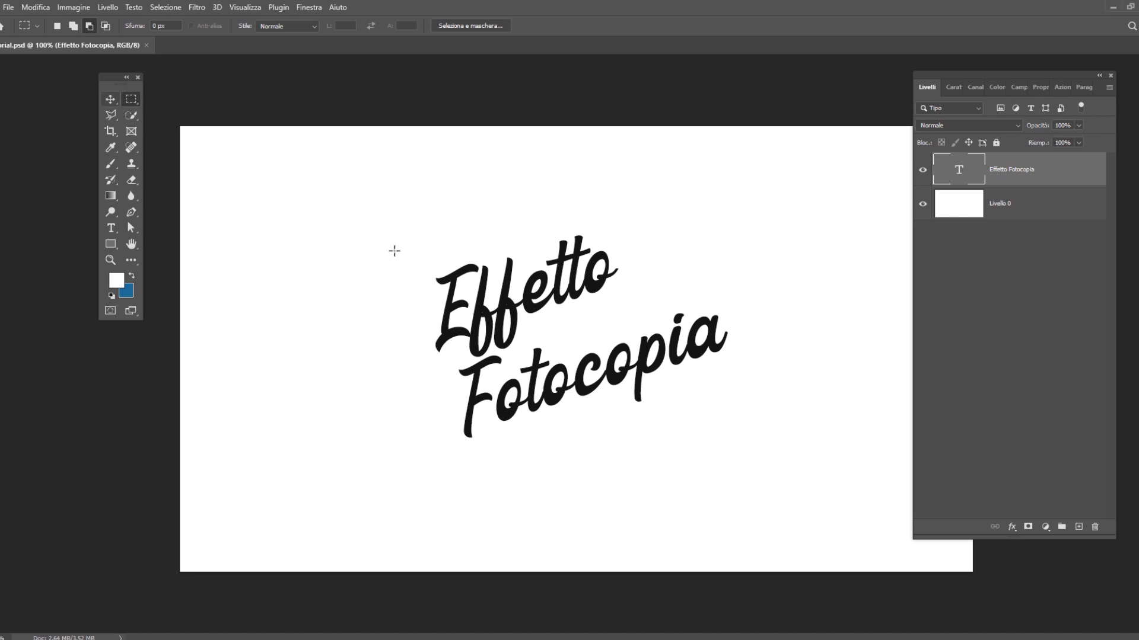
Duplicate the Effetto Fotocopia text layer, hide the original, and convert the copy to a smart object
left_click(110, 100)
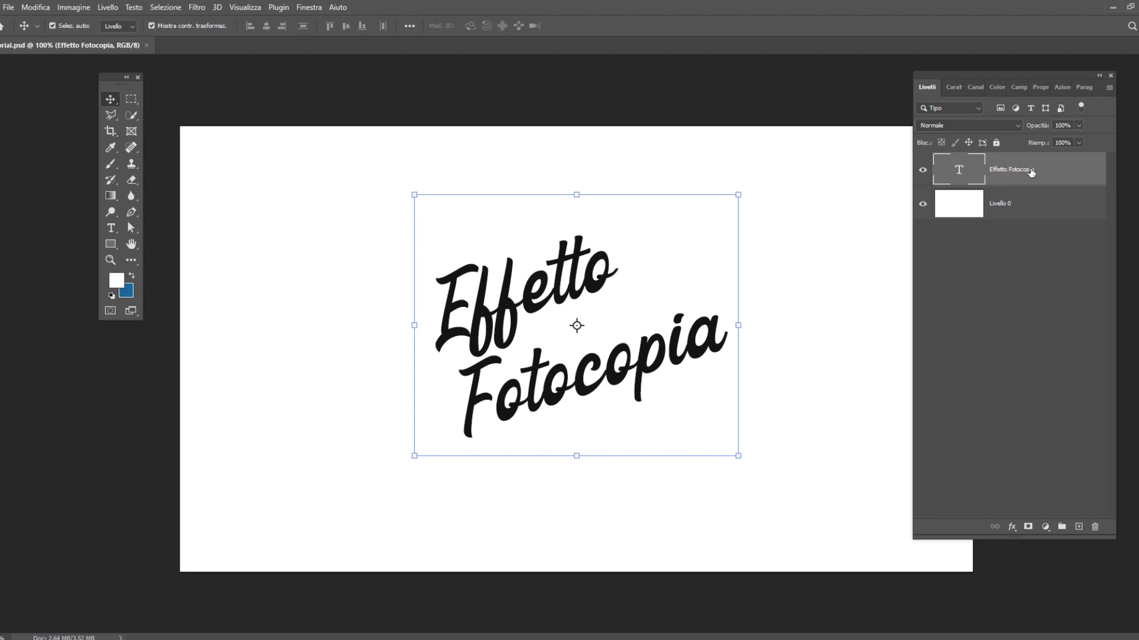
left_click_drag(1032, 173, 1017, 510)
key("ctrl+j")
left_click(922, 203)
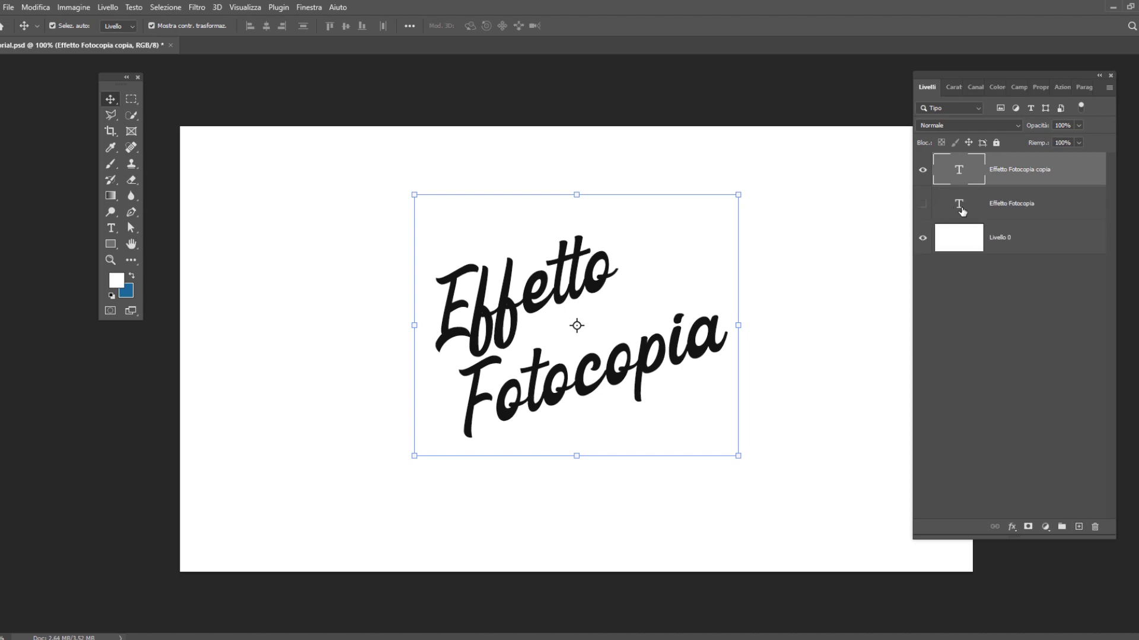
right_click(1028, 177)
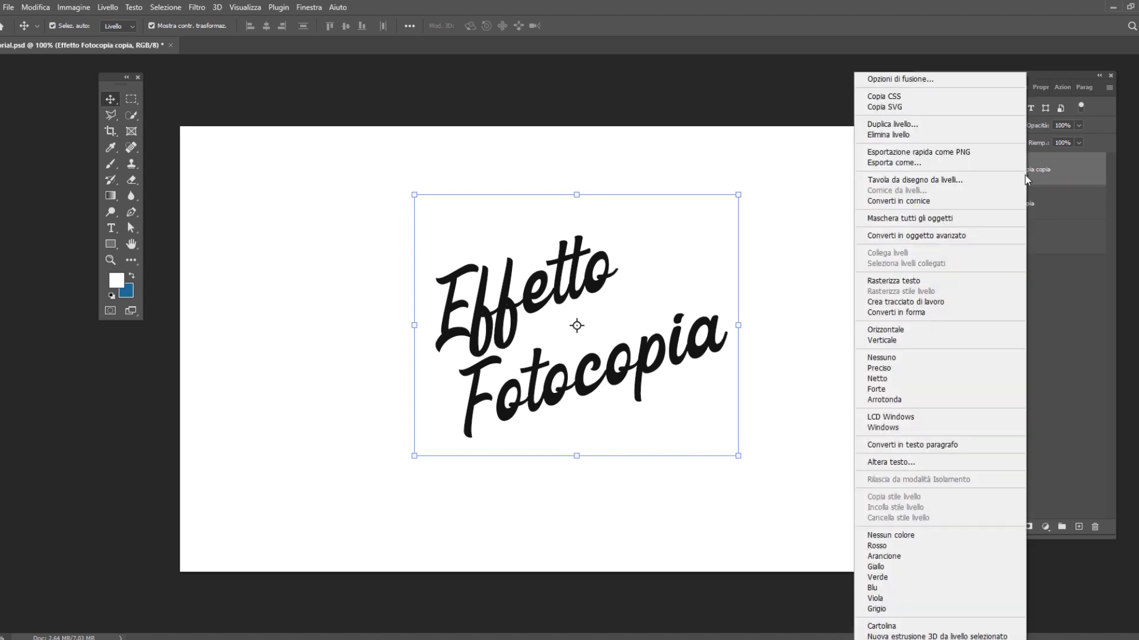
left_click(983, 235)
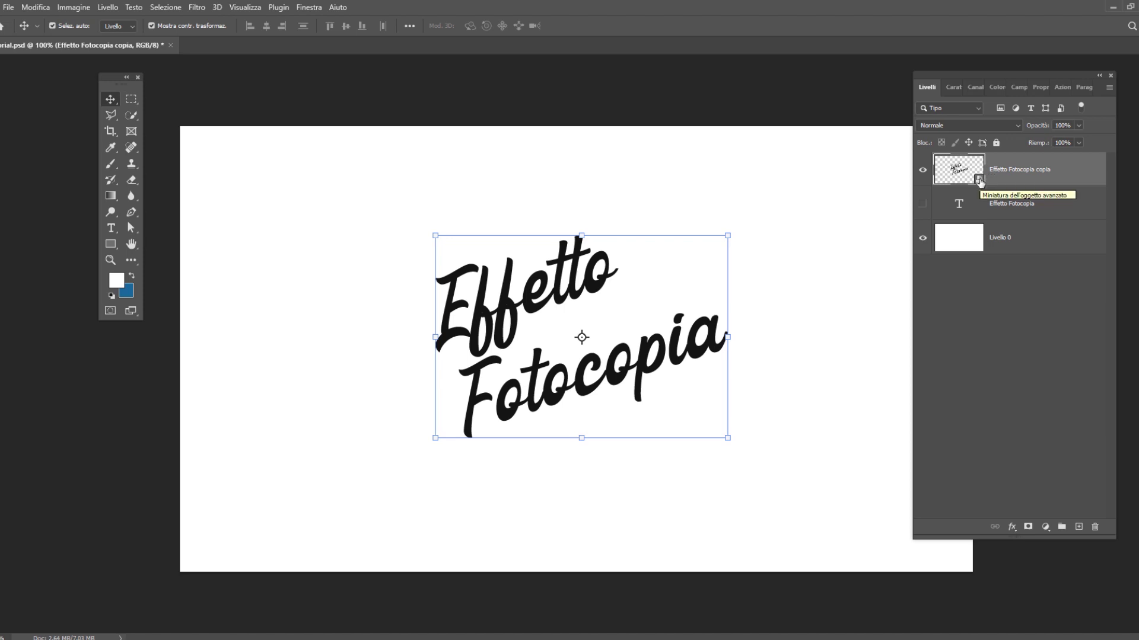
Apply Controllo sfocatura (Gaussian Blur) with a 2,0-pixel radius to the text smart object
left_click(198, 8)
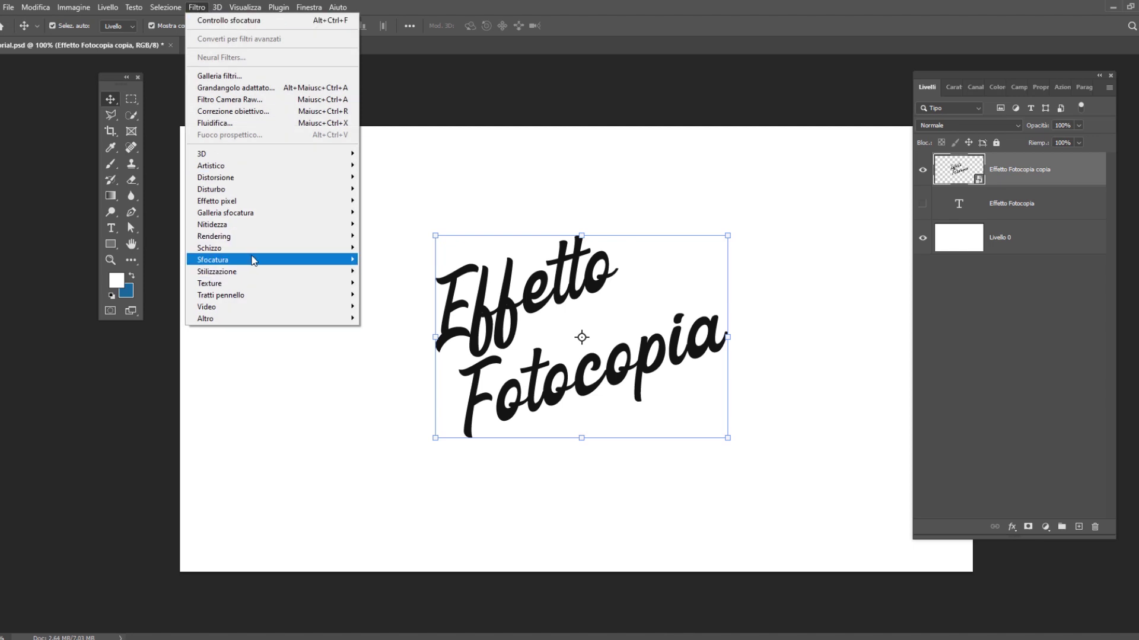
mouse_move(214, 260)
left_click(427, 260)
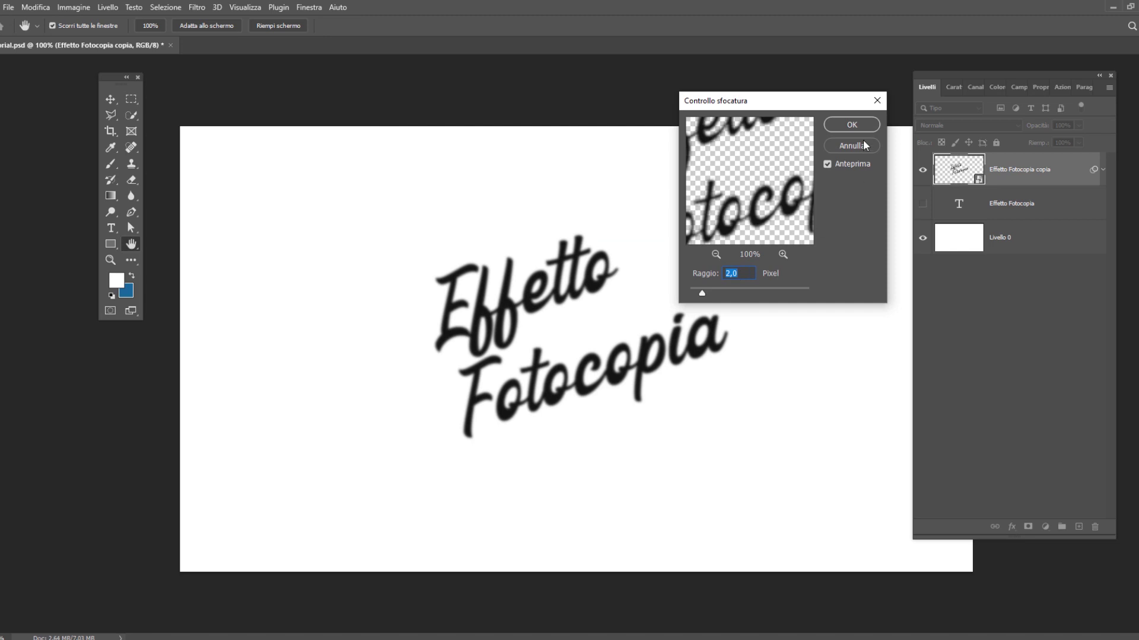
left_click(852, 124)
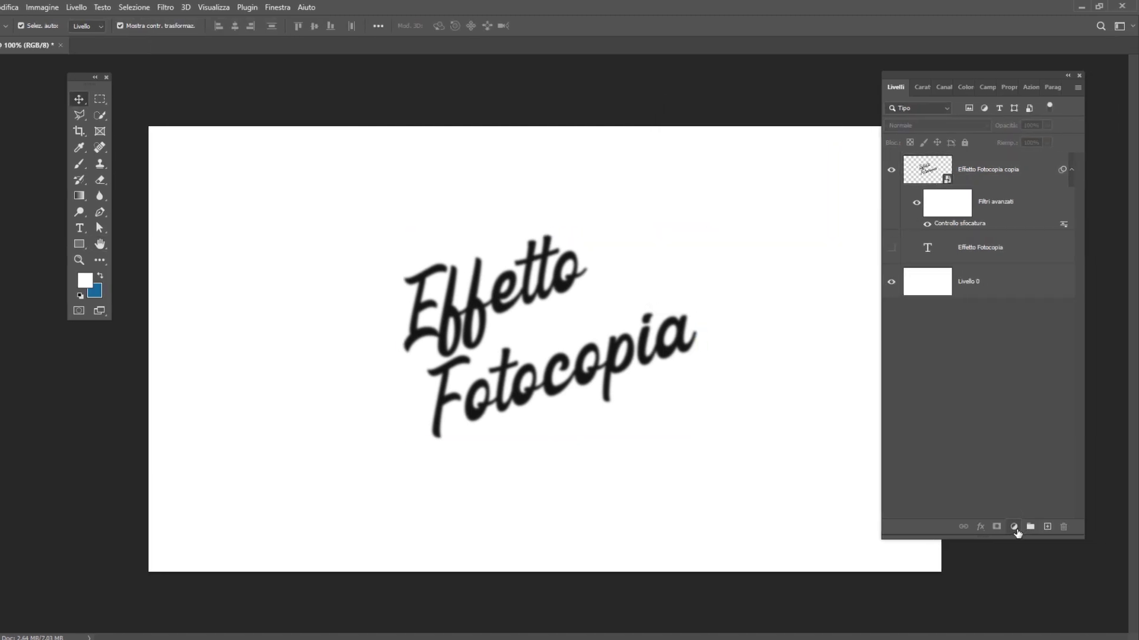
Add a Mappa sfumatura adjustment layer using the black-white preset gradient
left_click(1014, 527)
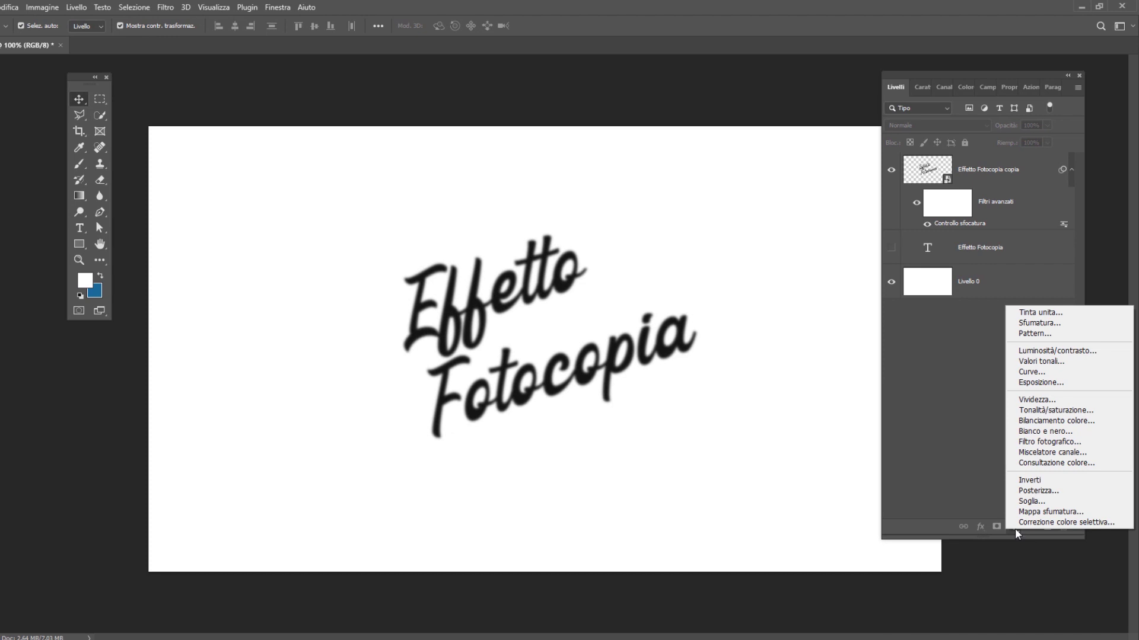
left_click(1046, 511)
left_click(952, 132)
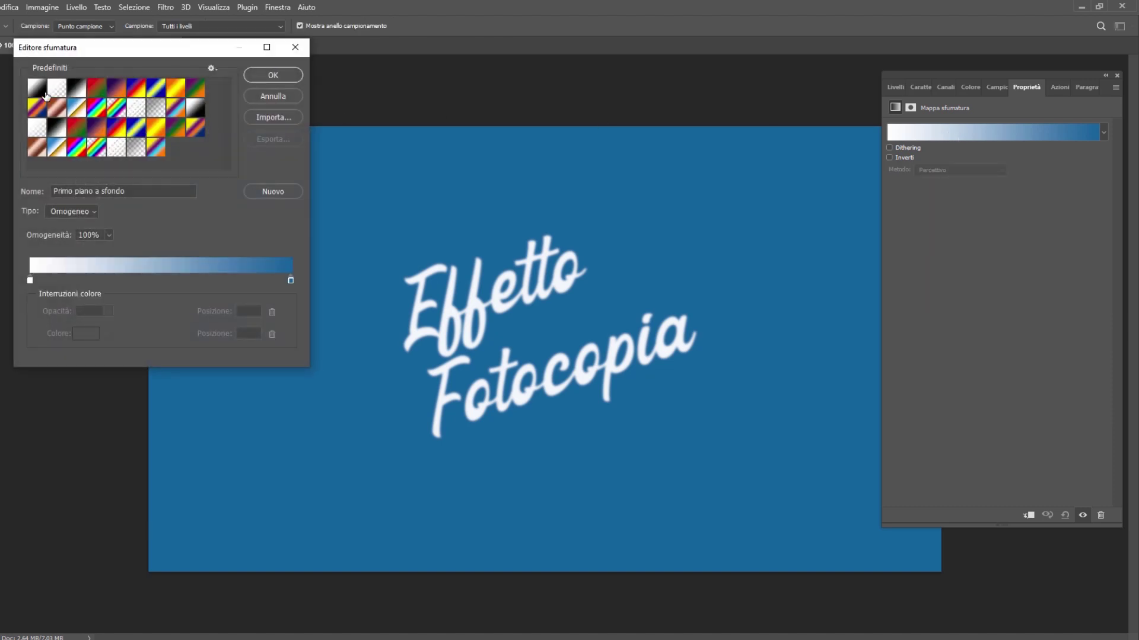
left_click(36, 88)
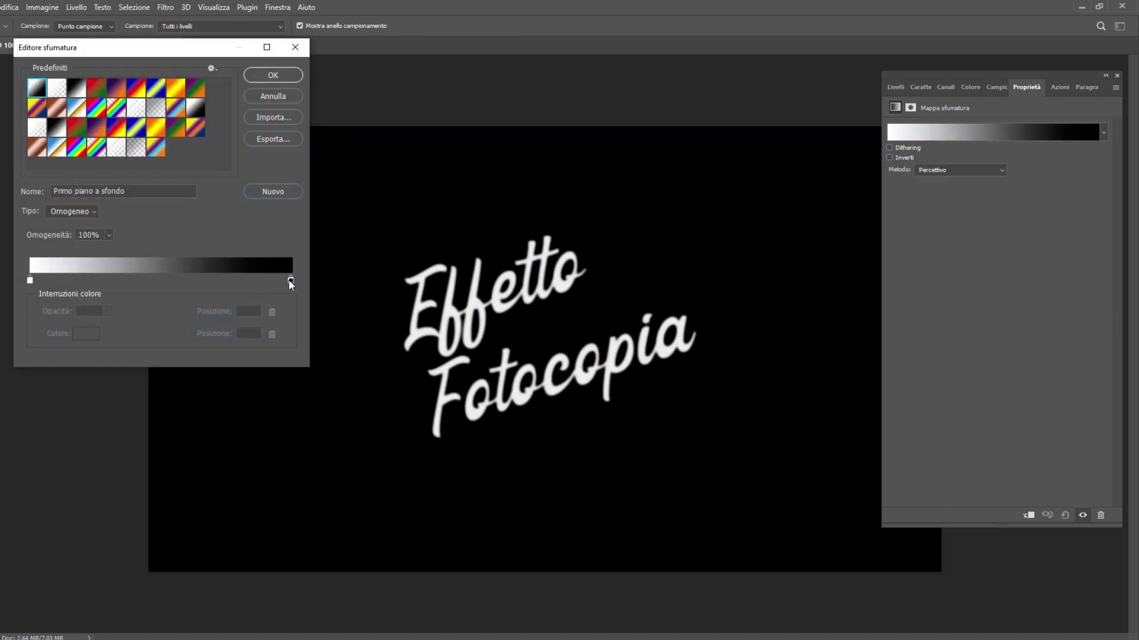
Move the black stop to position 25 and add a #515151 grey stop at the left end
mouse_move(289, 281)
left_mouse_down()
mouse_move(77, 280)
mouse_move(290, 280)
left_mouse_up()
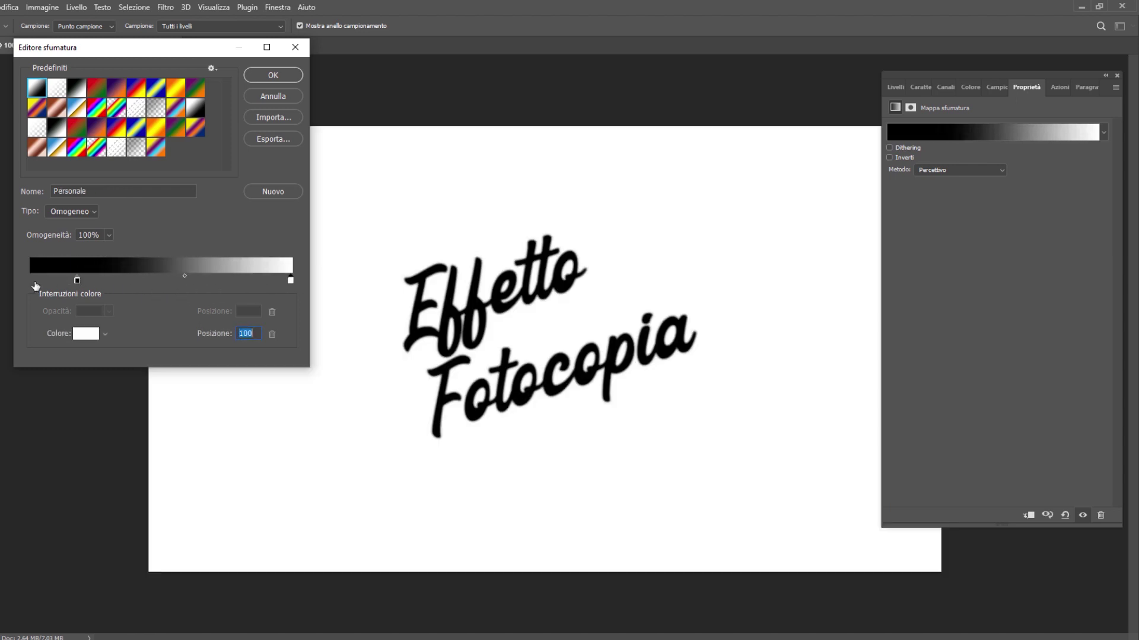
left_click_drag(77, 279, 95, 280)
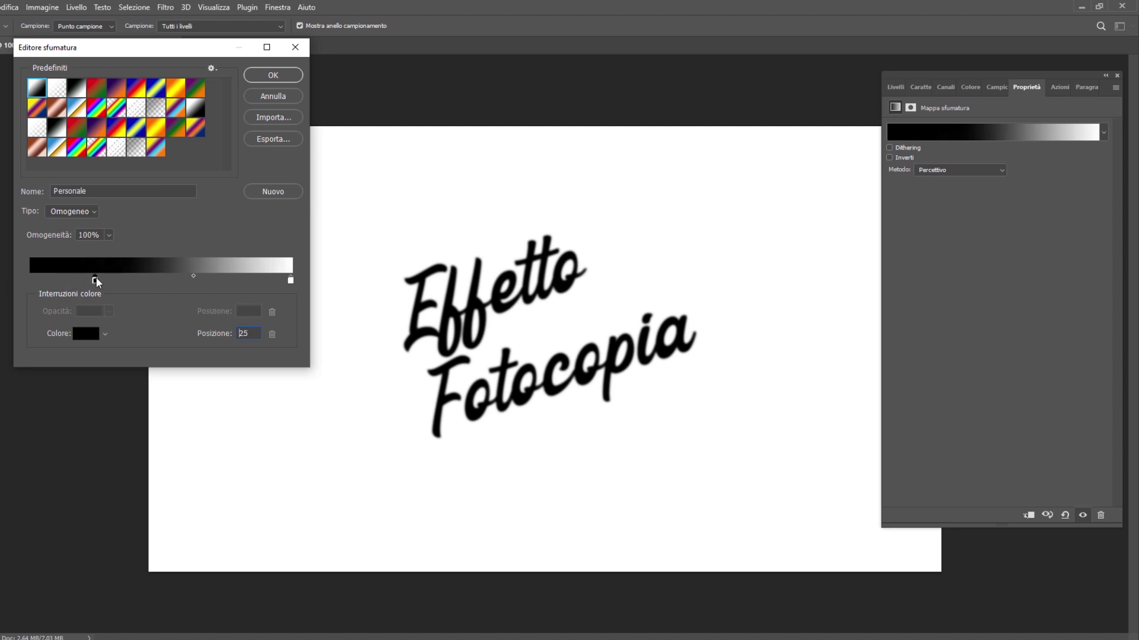
left_click(30, 281)
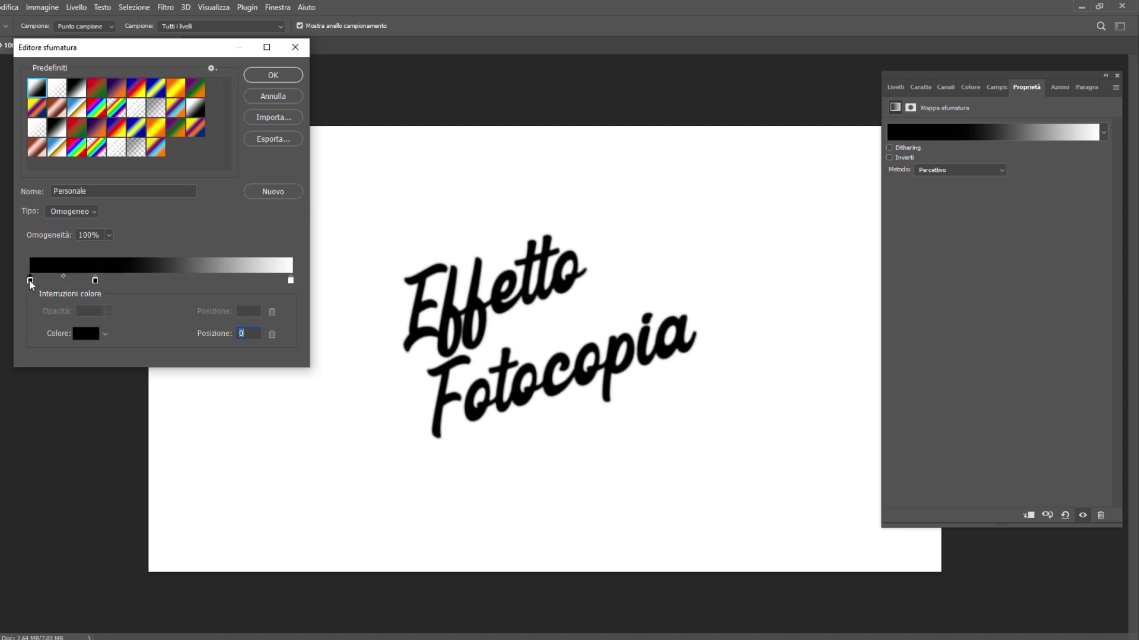
double_click(30, 280)
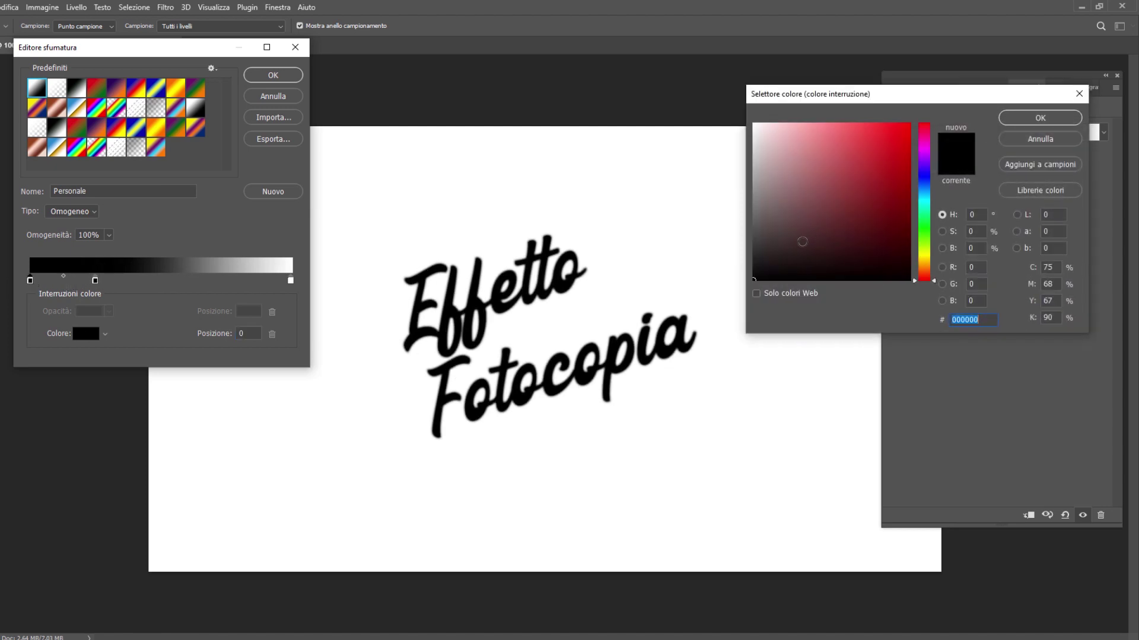
left_click(753, 231)
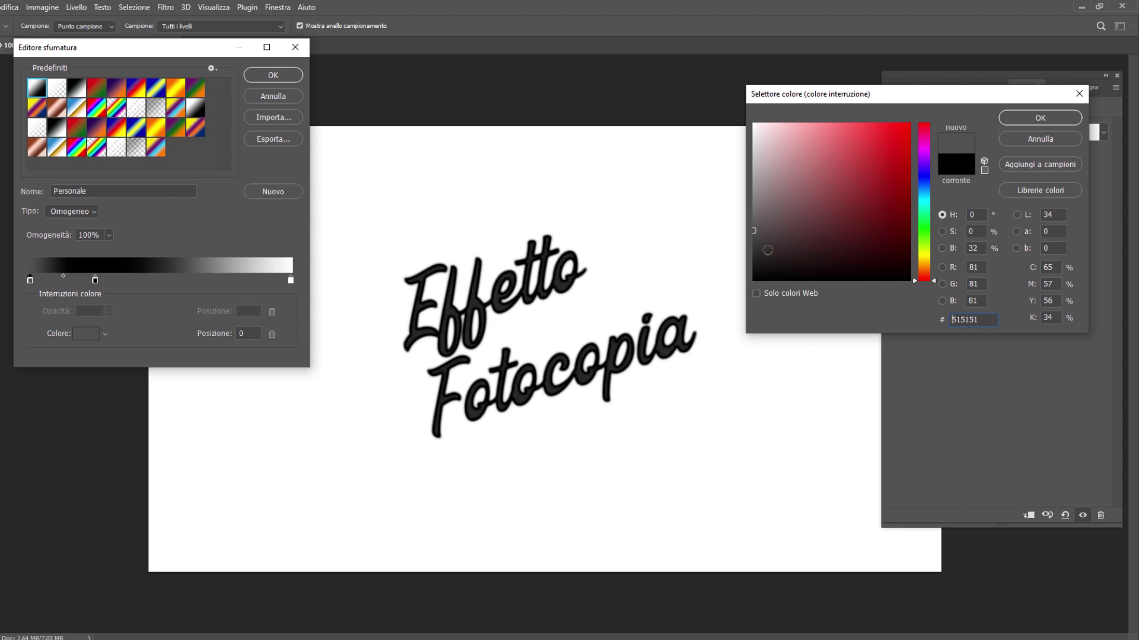
left_click(1040, 118)
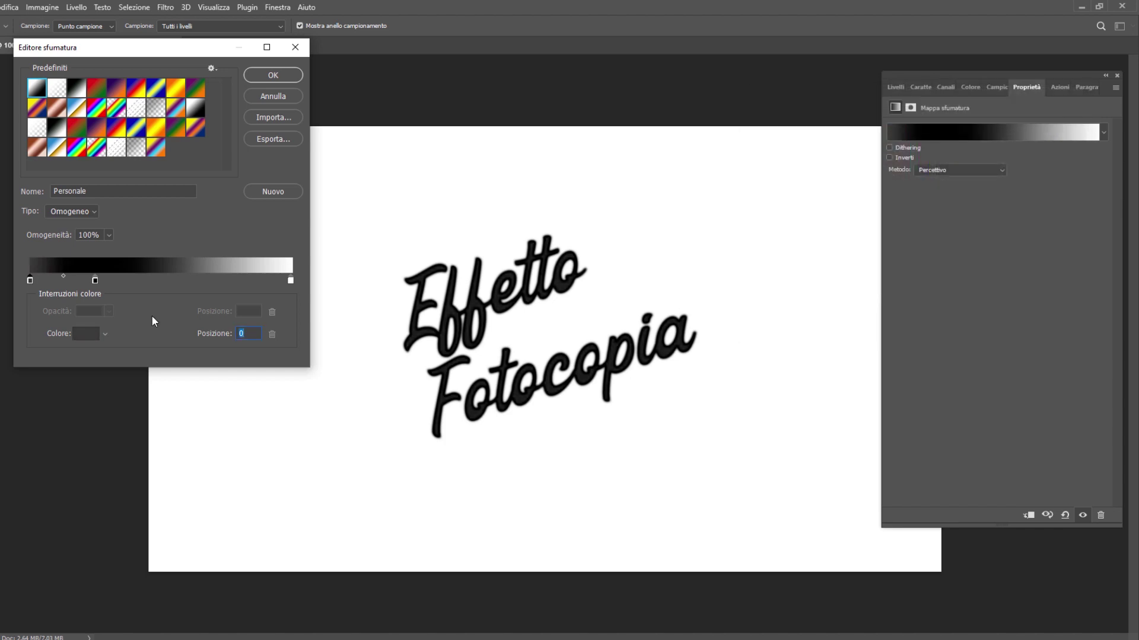
left_click(273, 75)
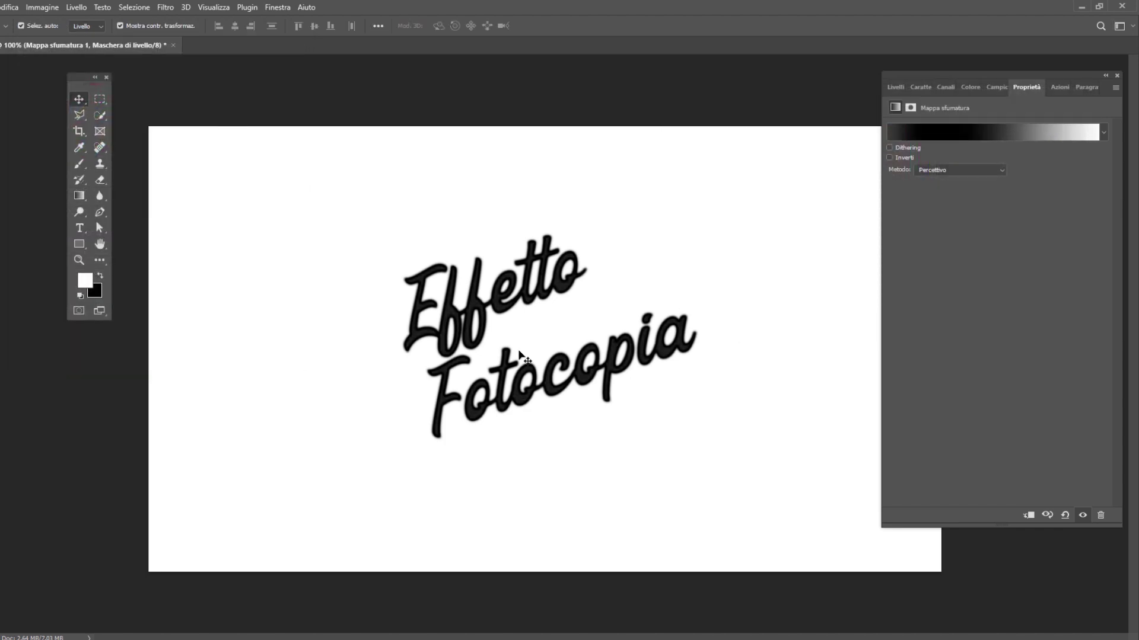
Return to the Layers panel and scroll through the layer stack
left_click(896, 88)
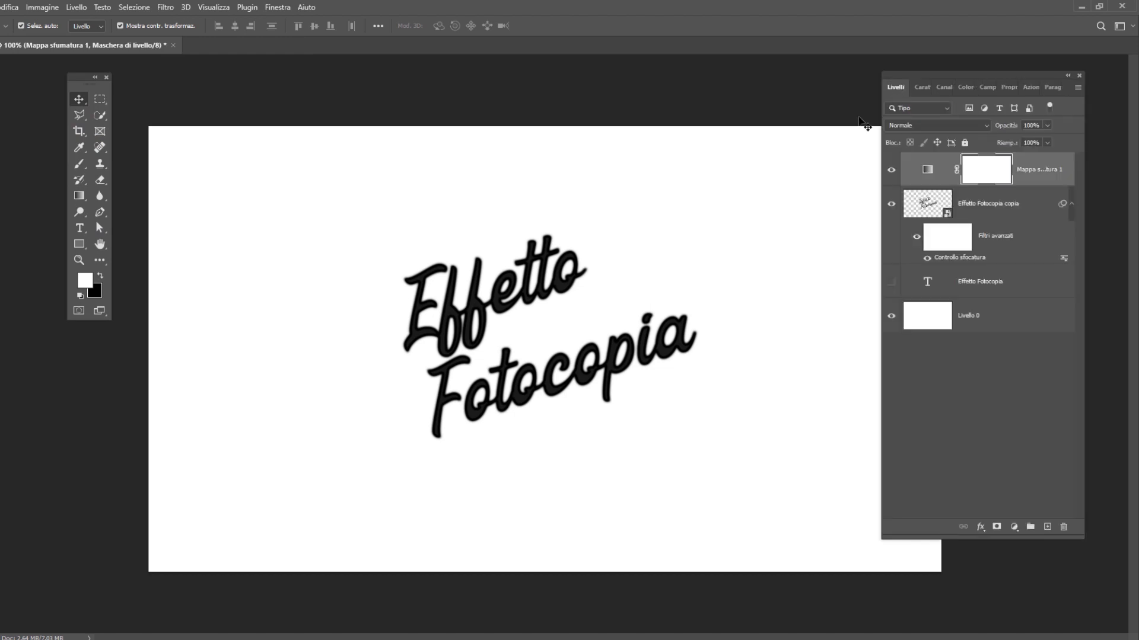
scroll(510, 316, "up", 3, "alt")
scroll(486, 300, "up", 3, "alt")
scroll(462, 286, "up", 3, "alt")
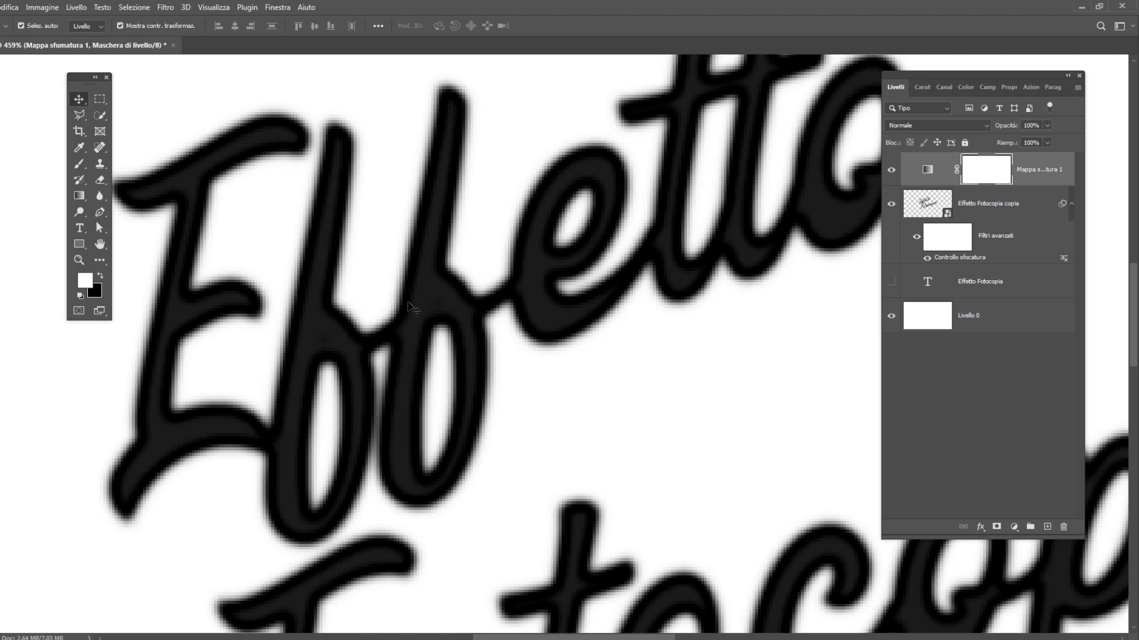
scroll(414, 308, "down", 3, "alt")
scroll(414, 309, "down", 3, "alt")
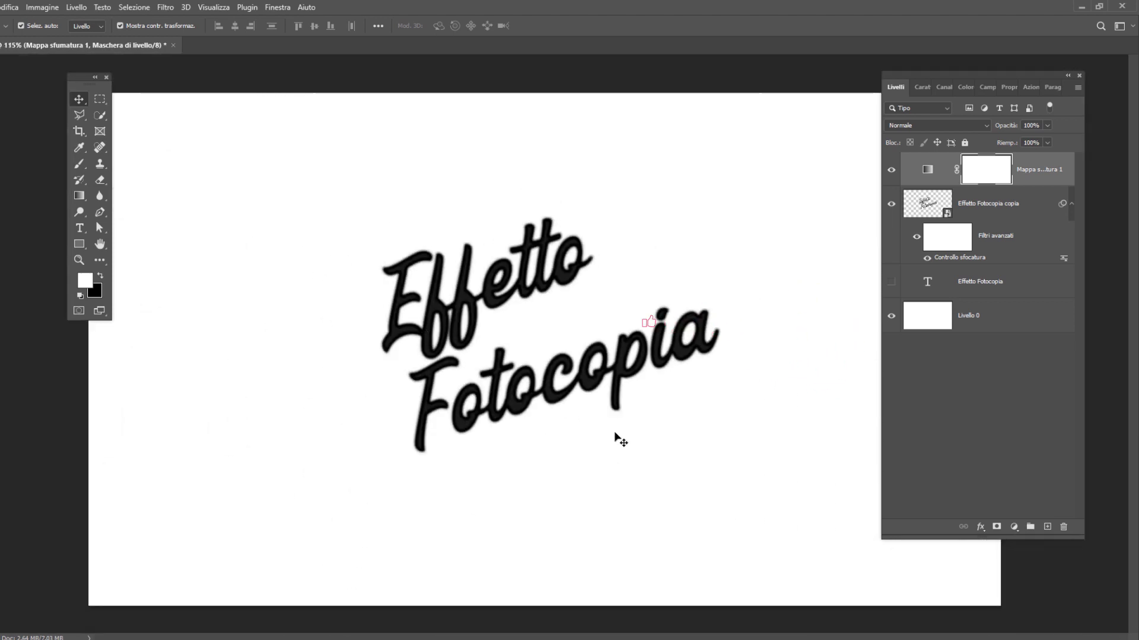
scroll(616, 439, "down", 1, "alt")
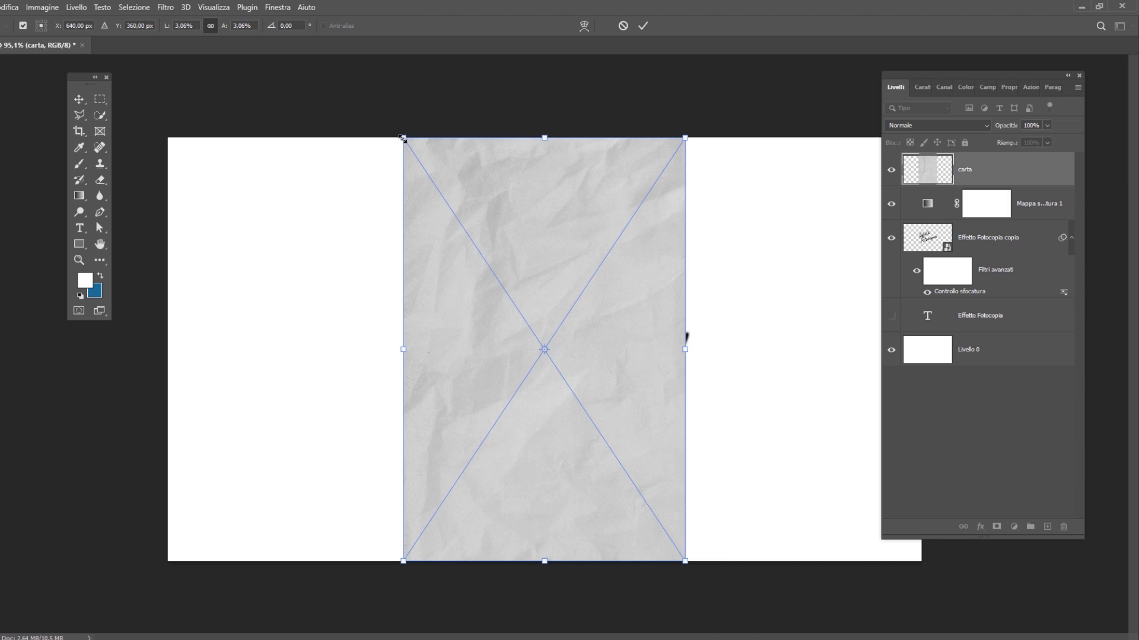
Rotate the carta paper 90° and enlarge it to fill the whole canvas
left_click(297, 24)
type("90")
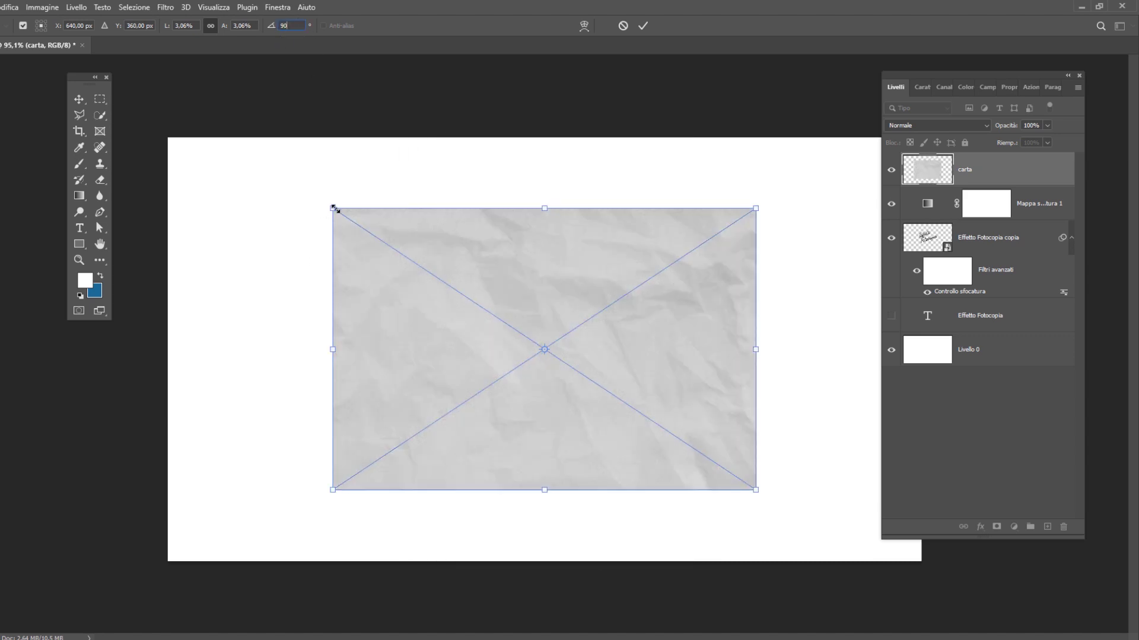
left_click_drag(334, 209, 159, 106)
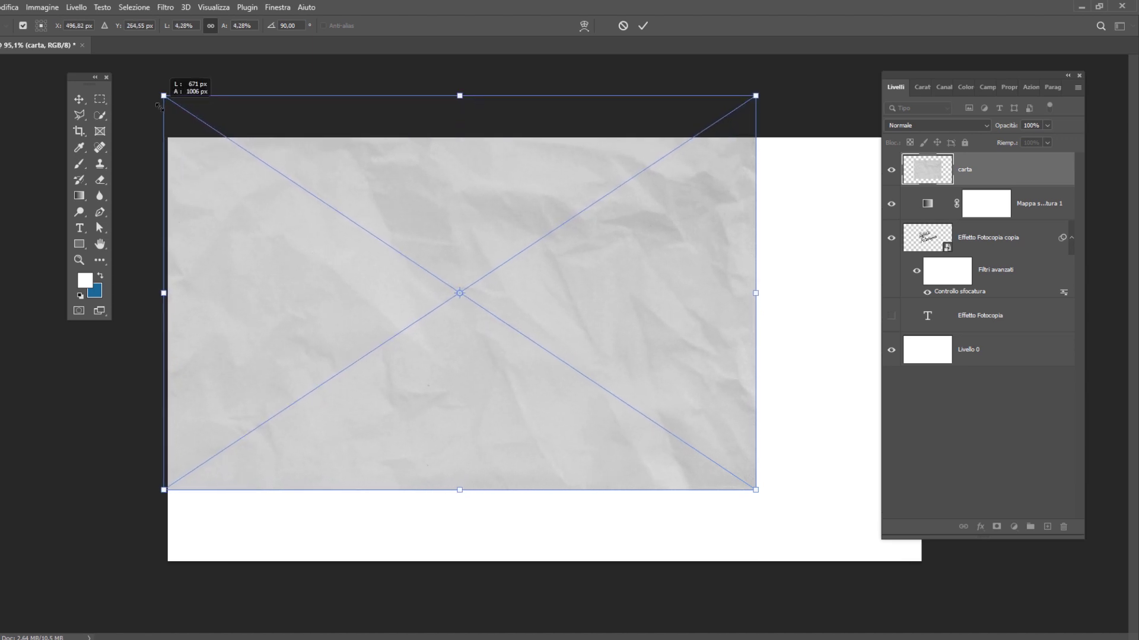
mouse_move(755, 490)
left_mouse_down()
mouse_move(953, 588)
mouse_move(926, 604)
left_mouse_up()
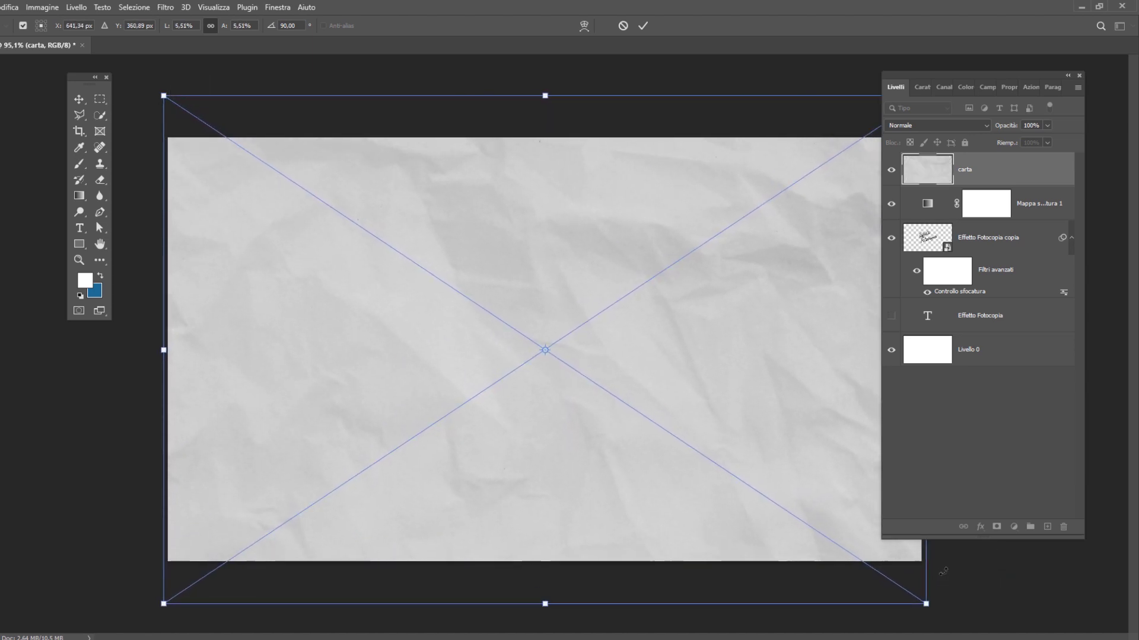
left_click(646, 24)
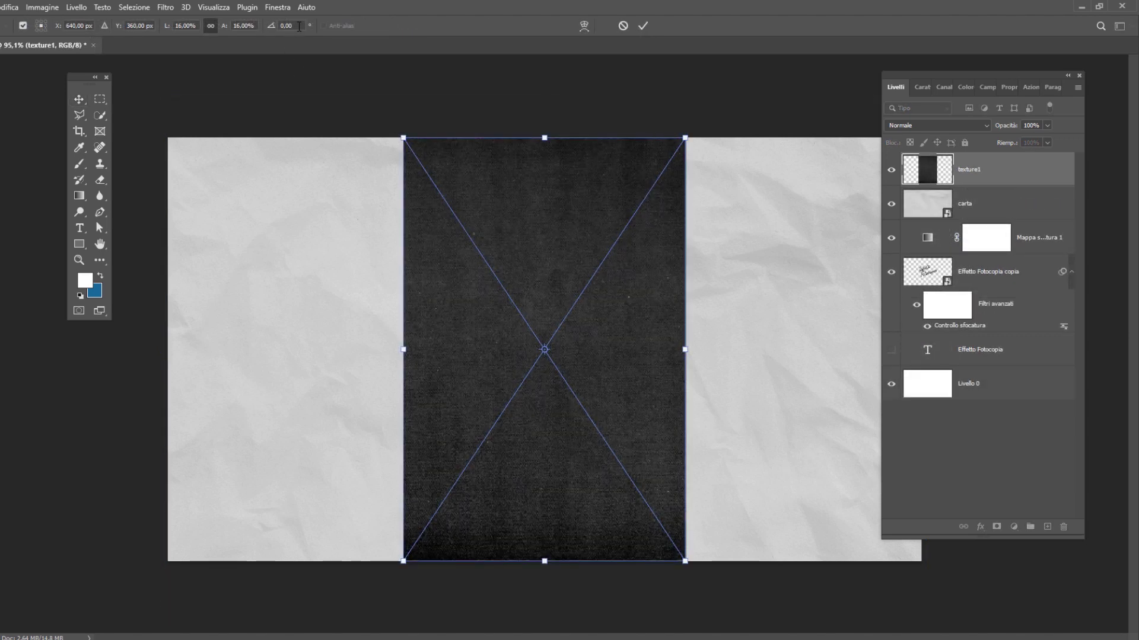
Rotate texture1 by 90° and stretch it to cover the entire canvas
left_click(287, 26)
type("90")
key("Return")
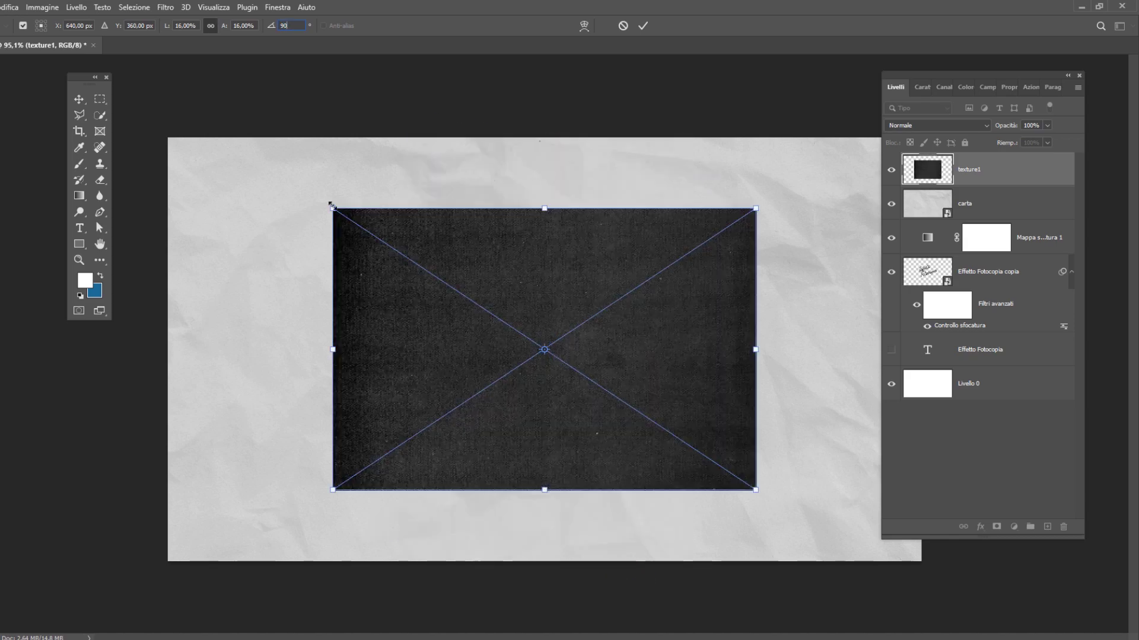
left_click_drag(331, 205, 158, 102)
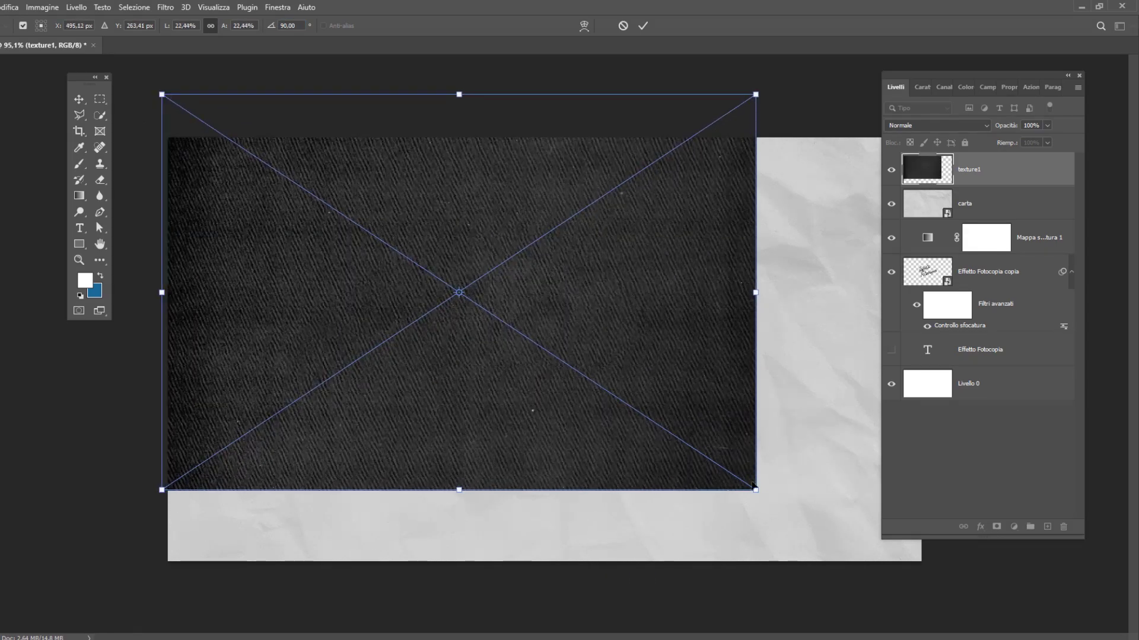
left_click_drag(755, 490, 945, 591)
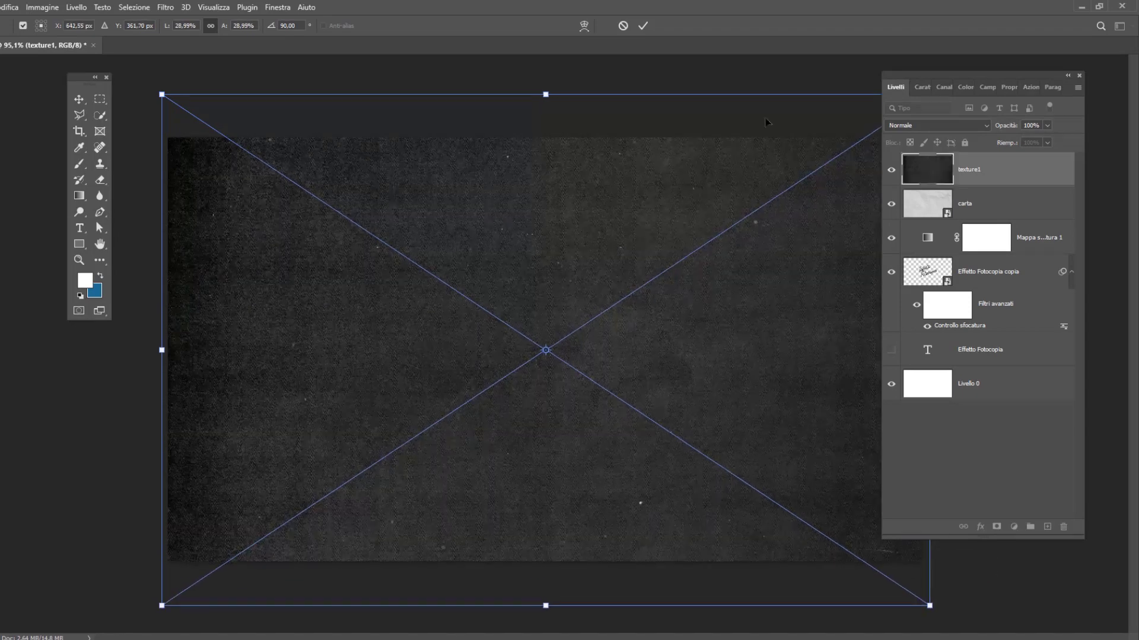
left_click(643, 26)
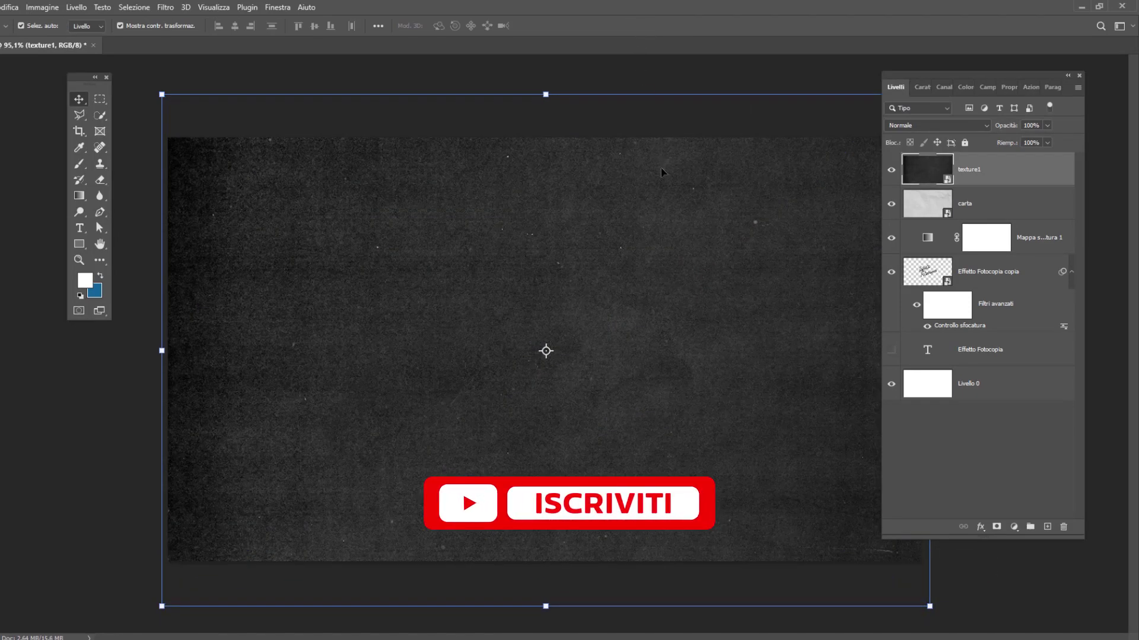
left_click(982, 206)
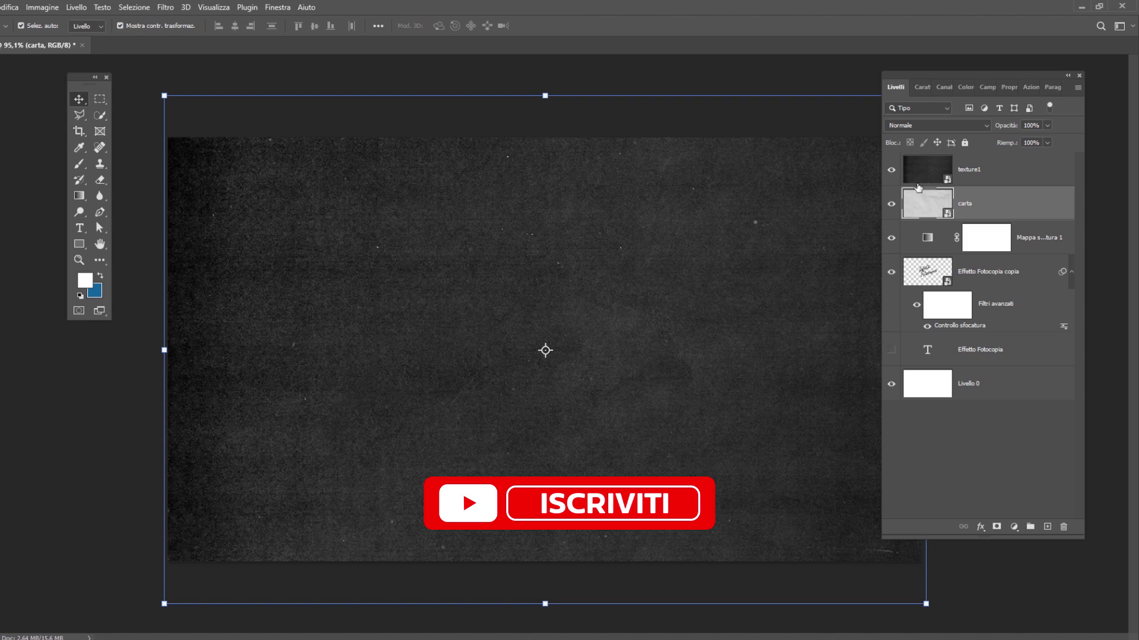
Hide texture1 and add a Levels adjustment clipped to the carta layer
left_click(891, 171)
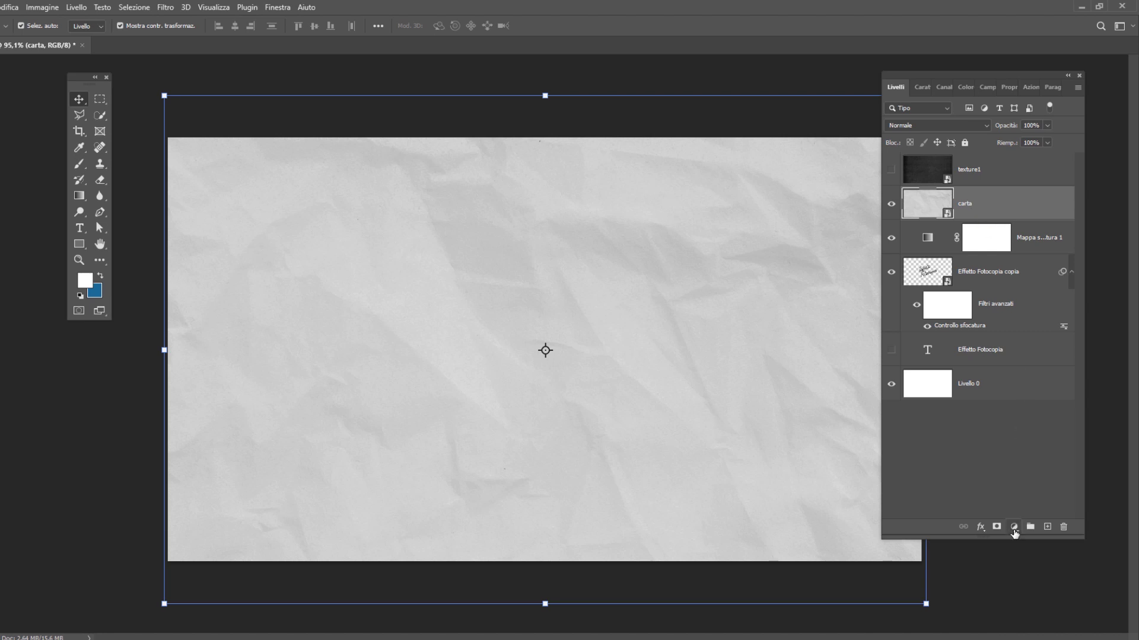
left_click(1012, 529)
left_click(1047, 362)
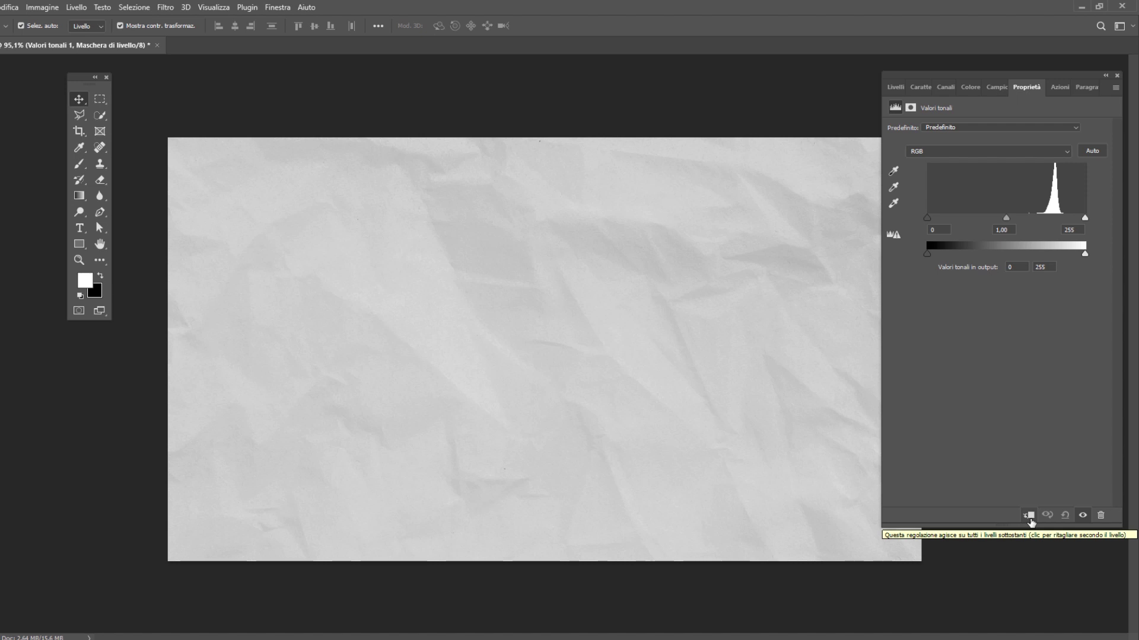
left_click(1029, 516)
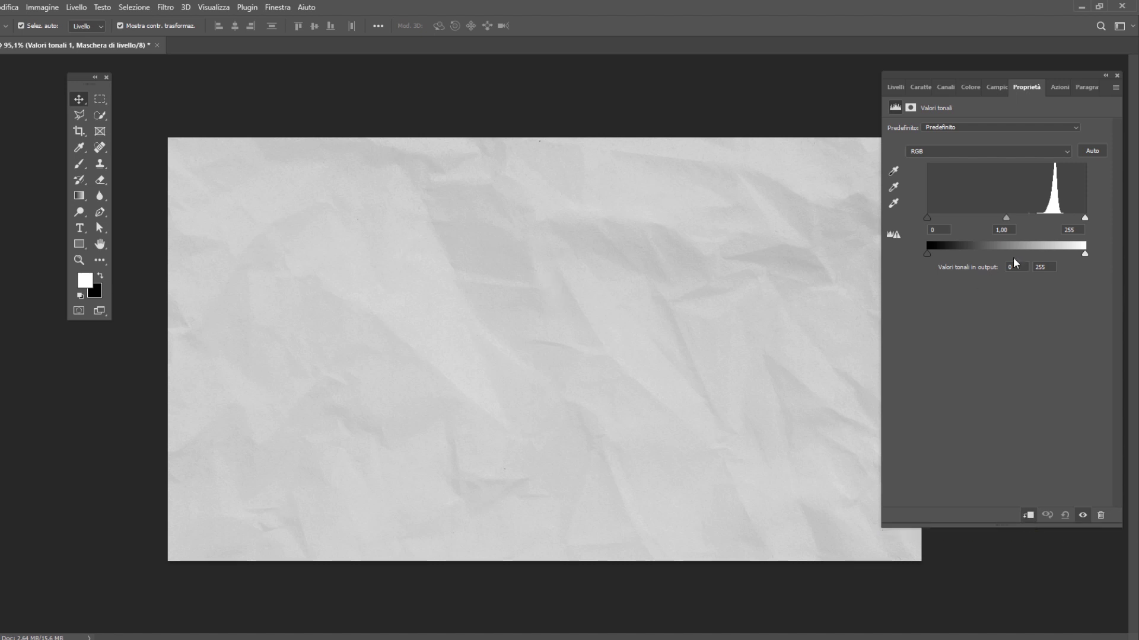
Set the Levels black input to 60 and midtones to 0,77
left_click_drag(927, 218, 954, 218)
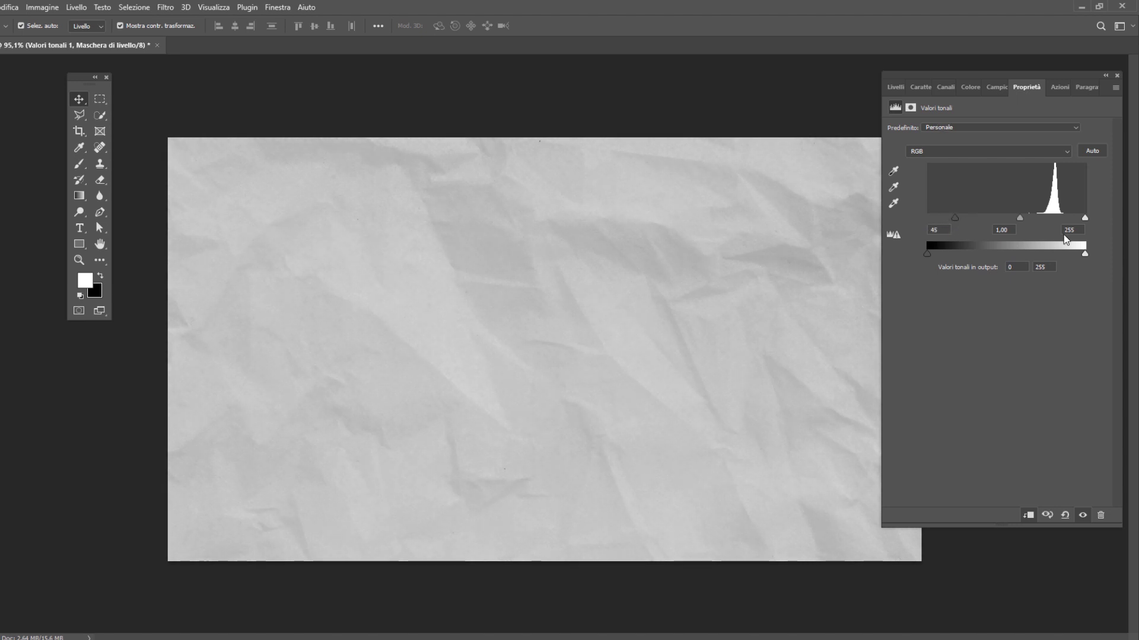
left_click_drag(1026, 218, 1032, 219)
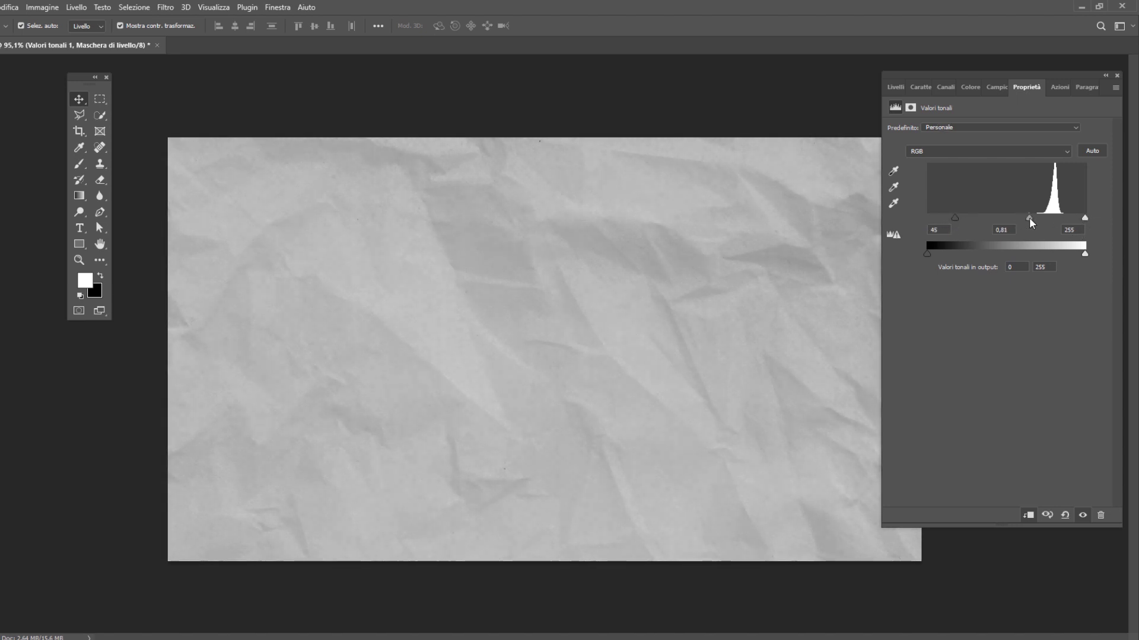
left_click_drag(955, 217, 959, 217)
left_click_drag(1032, 219, 1034, 218)
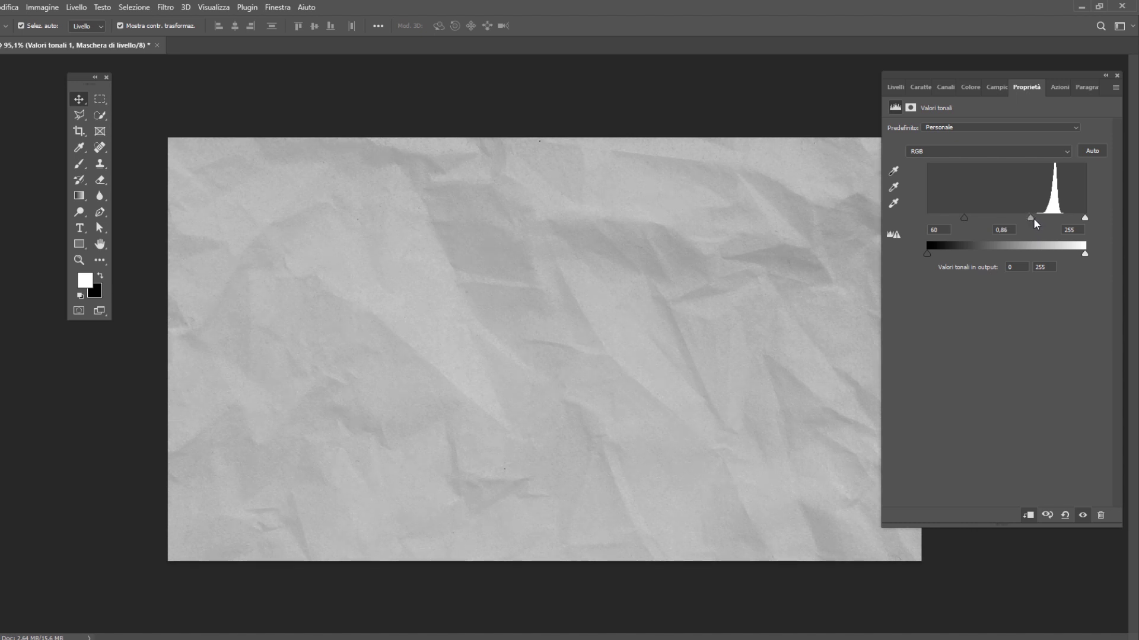
left_click(896, 88)
Show texture1 and set its blend mode to Scolora
left_click(891, 170)
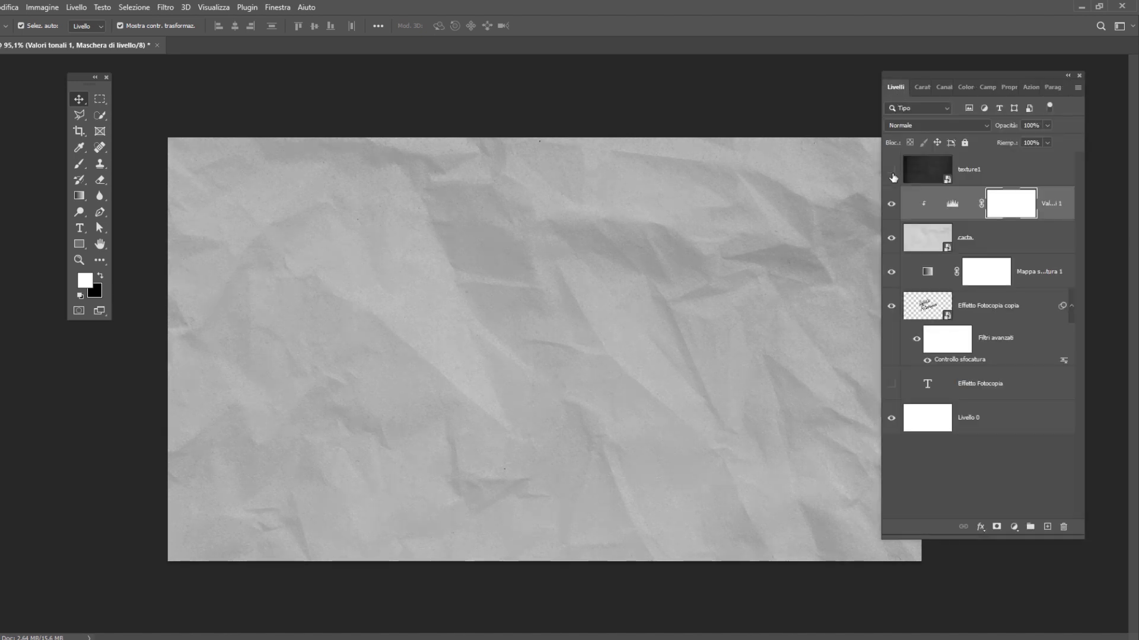
left_click(985, 172)
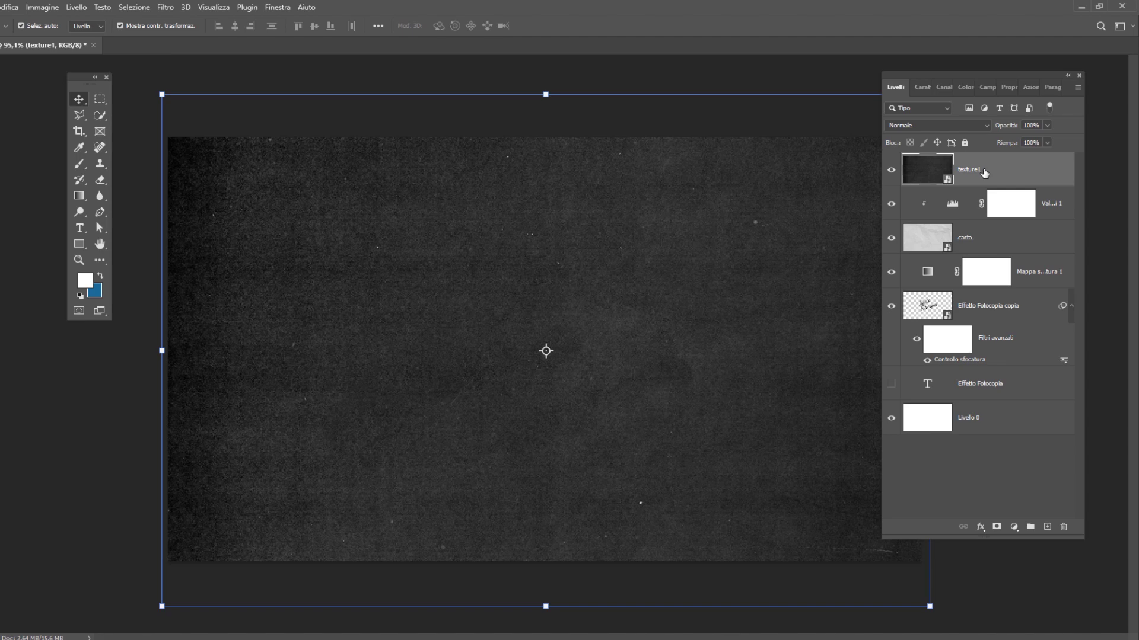
left_click(930, 128)
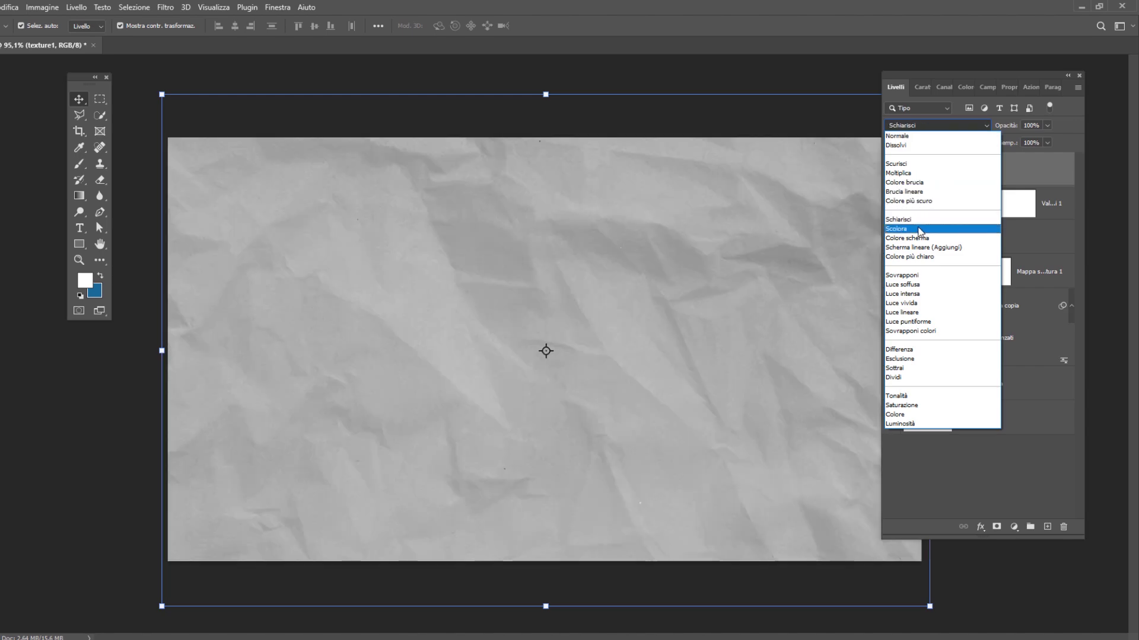
left_click(920, 229)
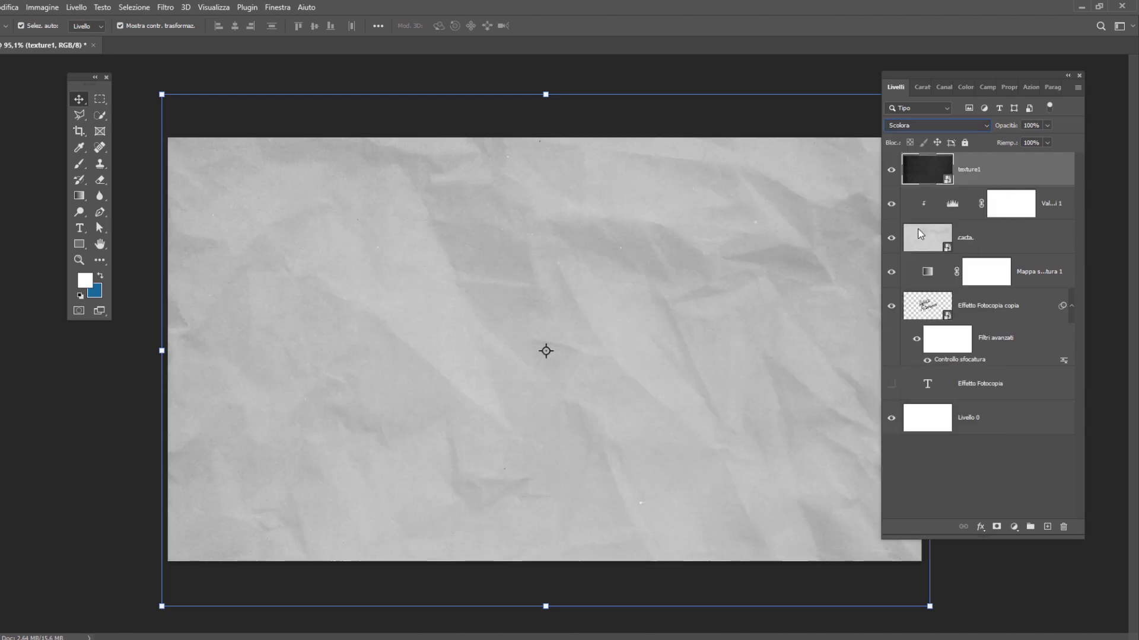
Set the carta paper layer's blend mode to Moltiplica
left_click(955, 240)
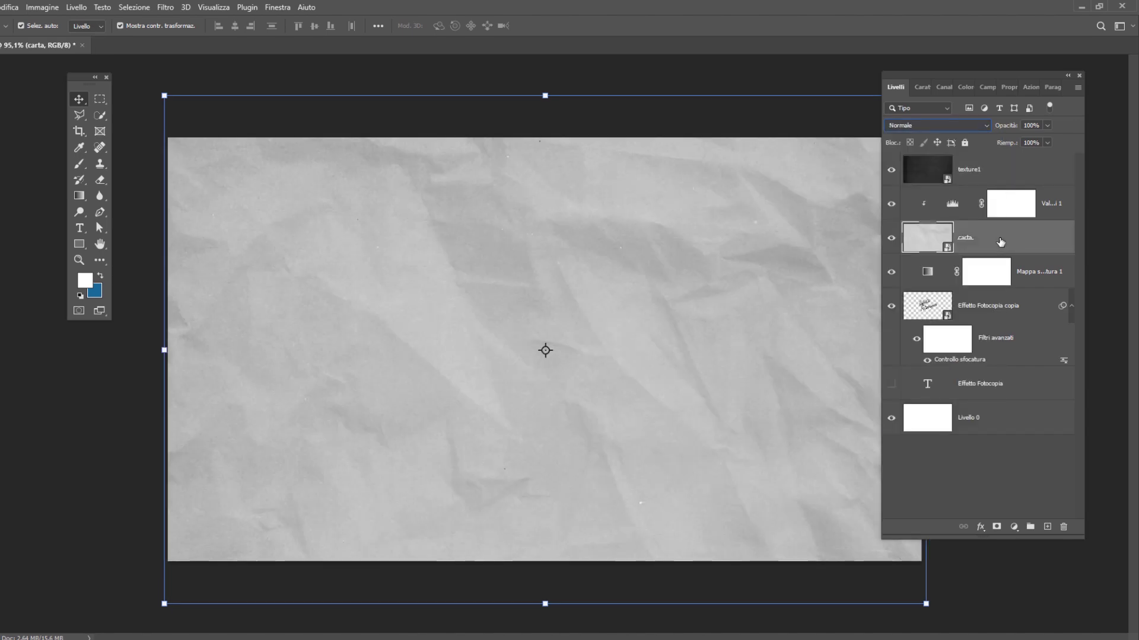
left_click(923, 125)
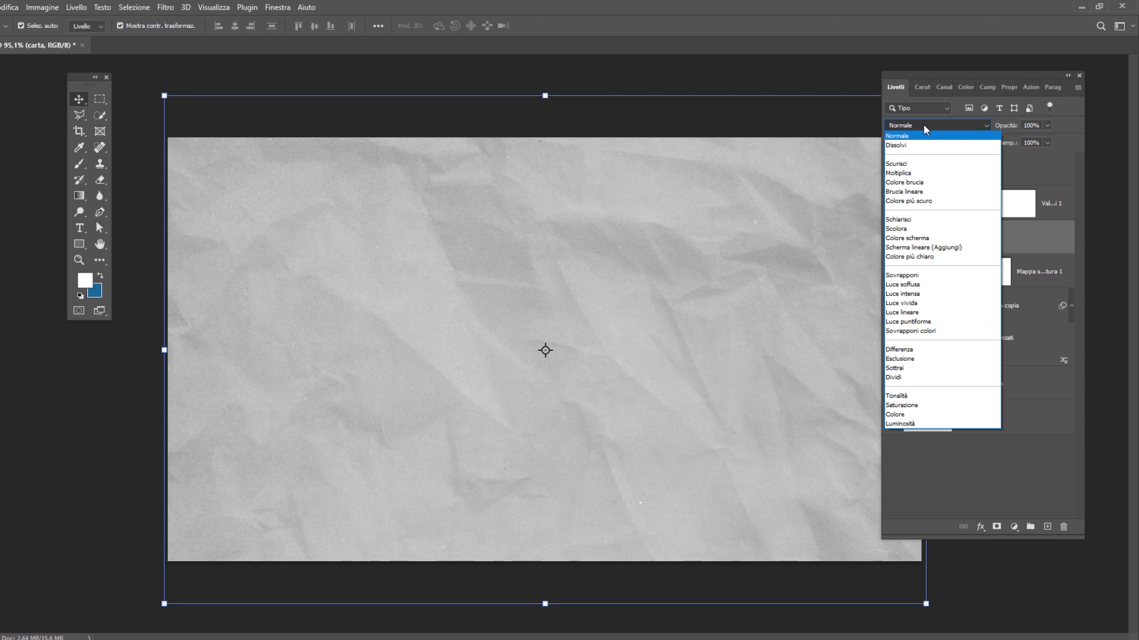
left_click(917, 174)
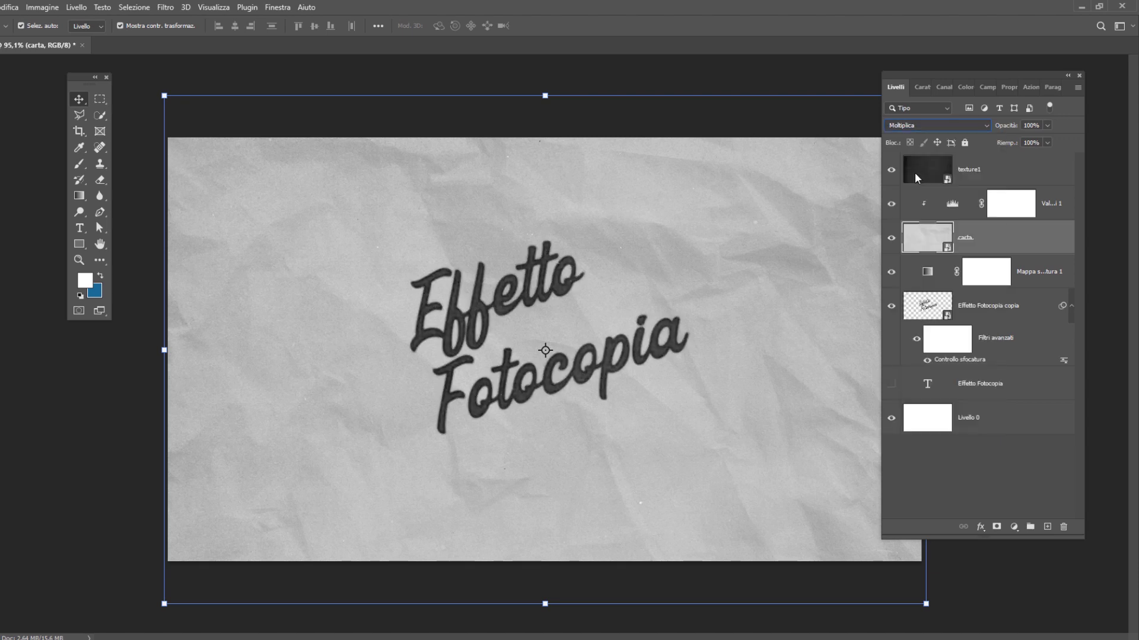
left_click(1008, 177)
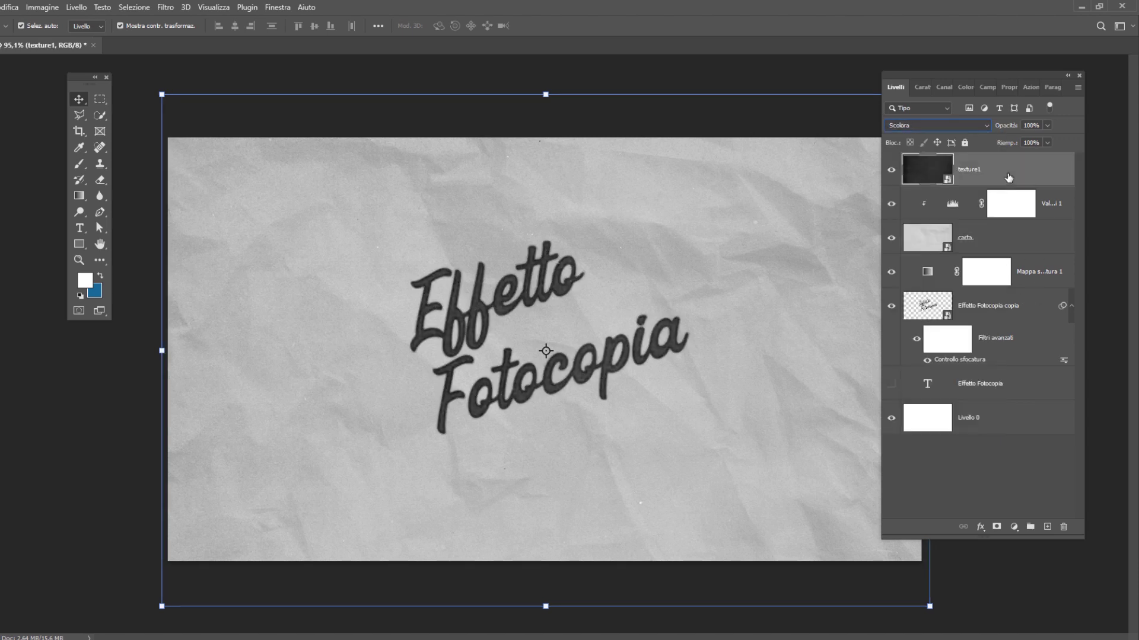
left_click(999, 246)
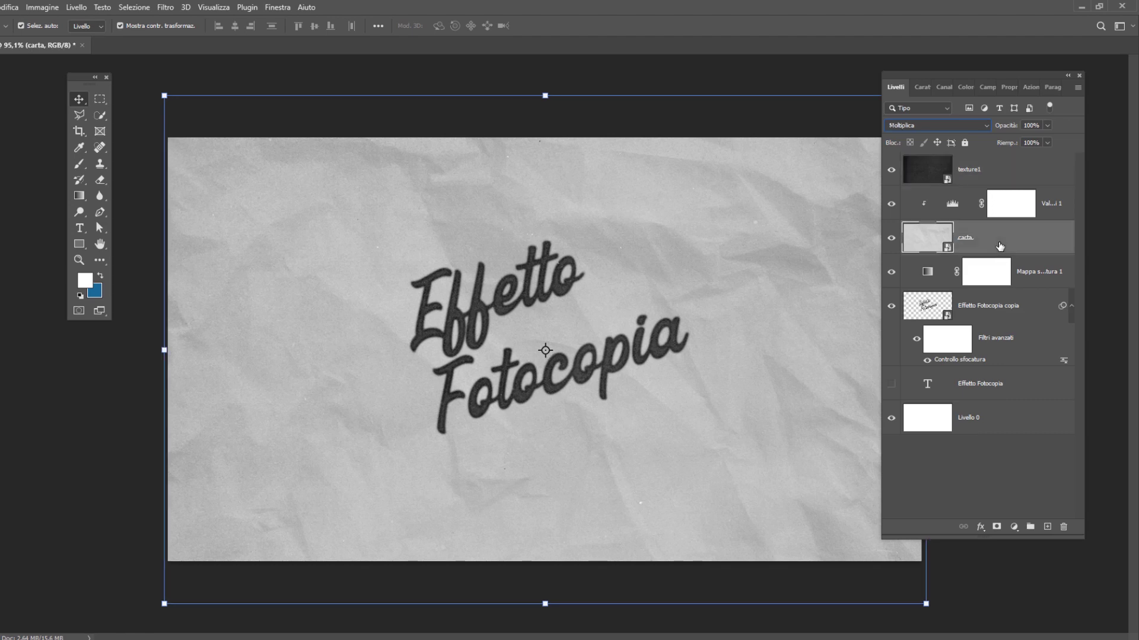